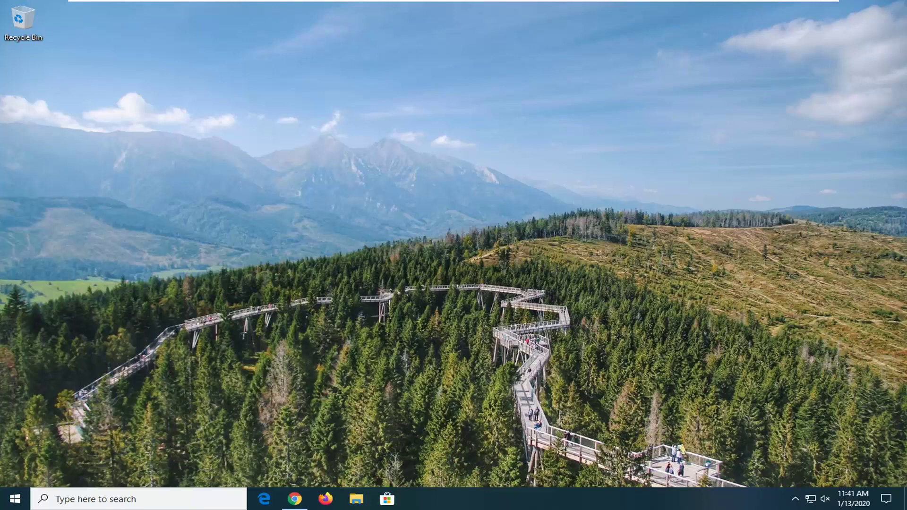
- Search the Start menu for regedit and run Registry Editor as administrator
click(4, 492)
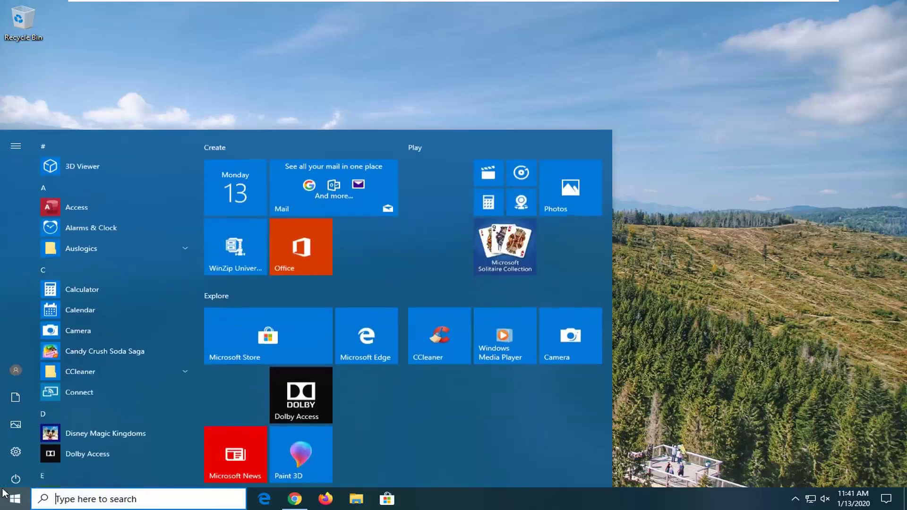
text(regedit)
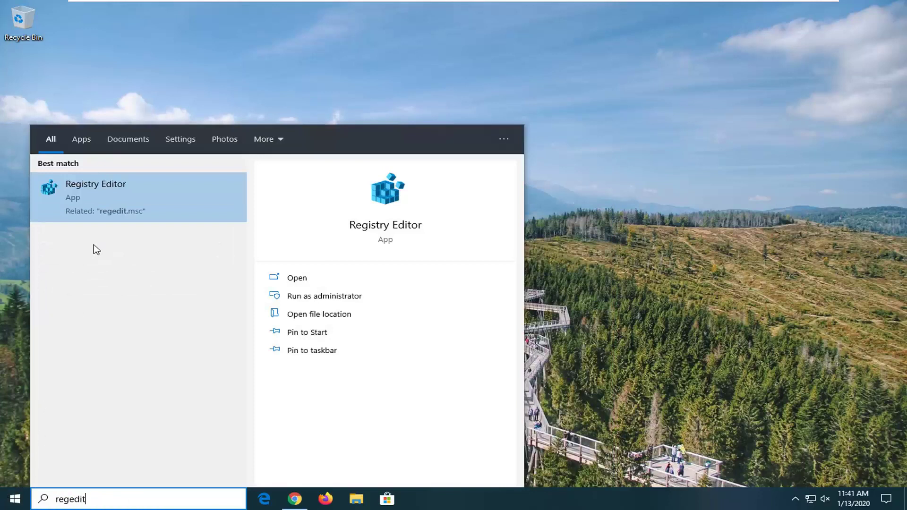
right_click(87, 197)
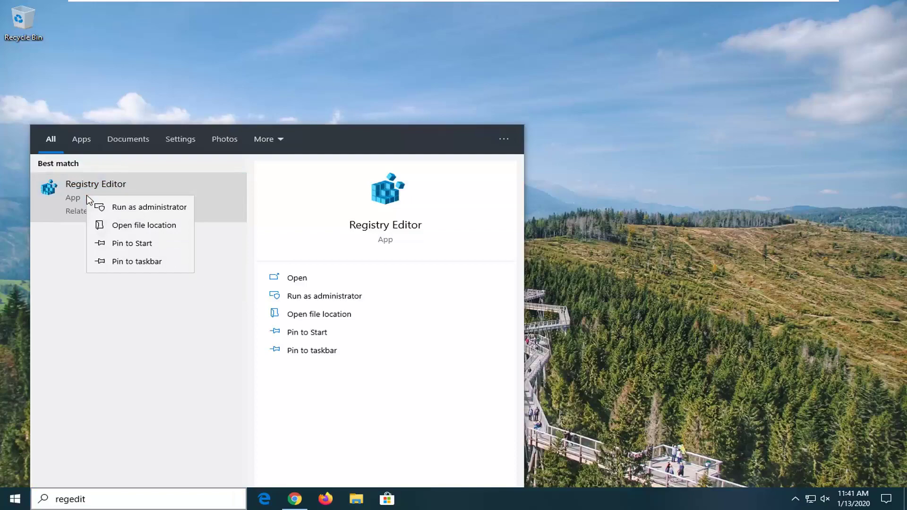
click(125, 208)
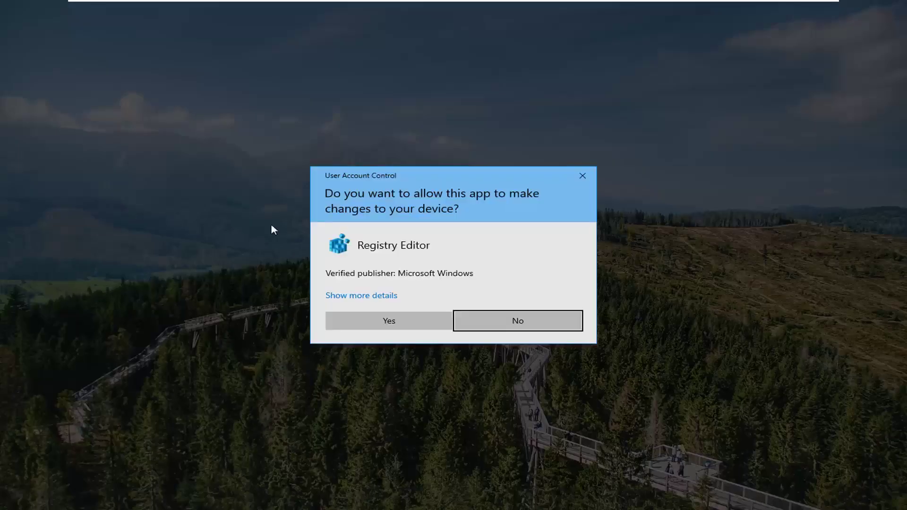
- Approve the UAC prompt, then open and cancel the Export Registry File dialog
click(371, 320)
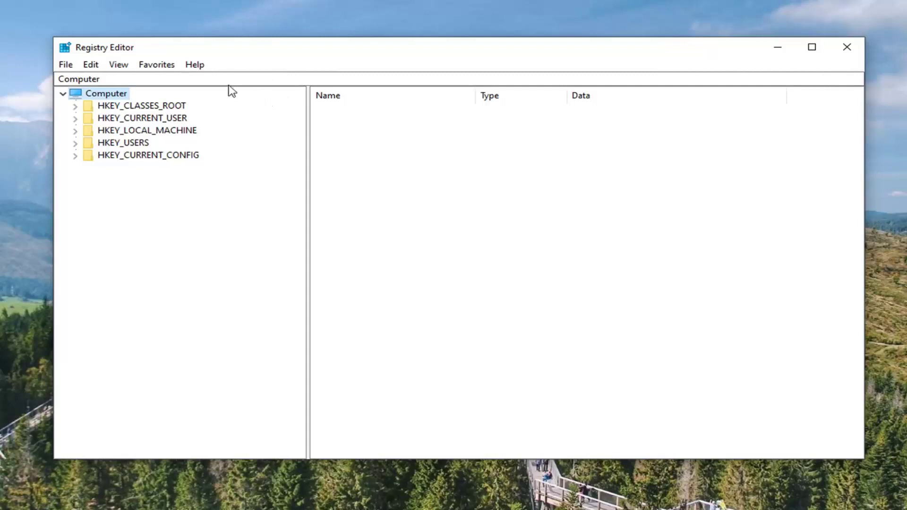
click(65, 67)
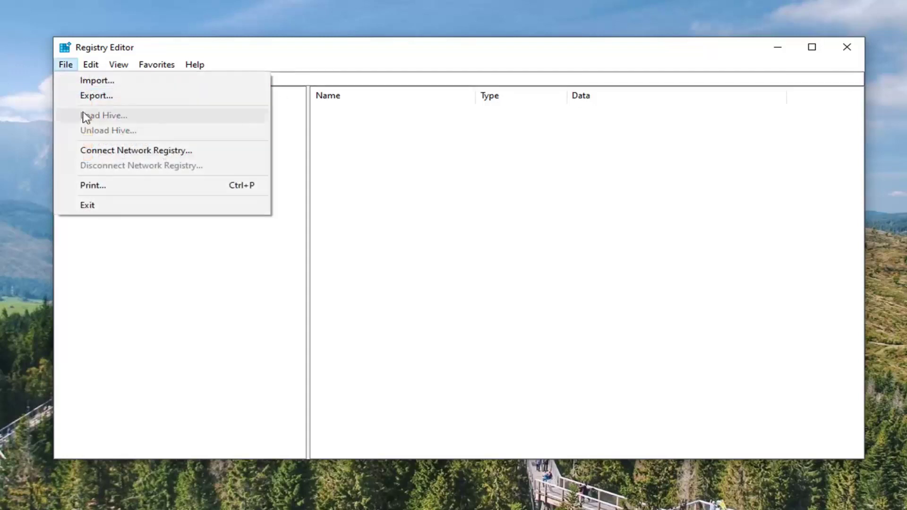
click(96, 97)
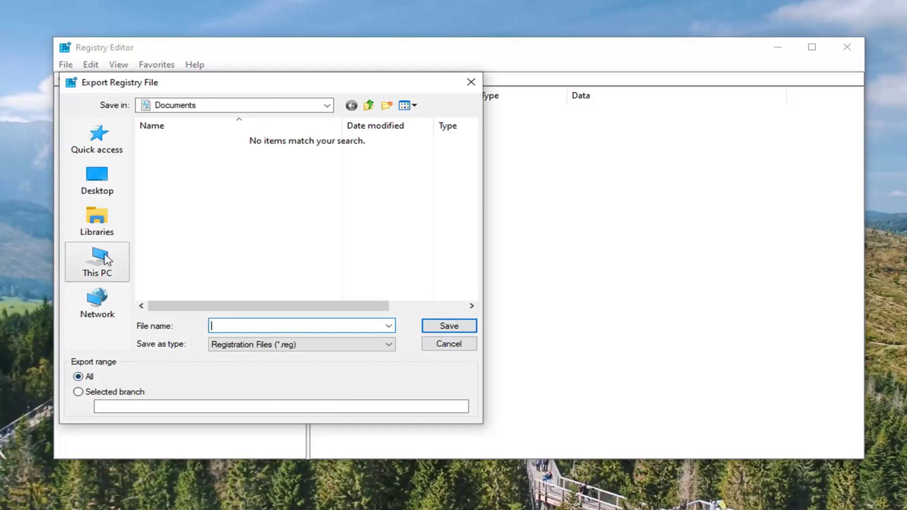
click(443, 348)
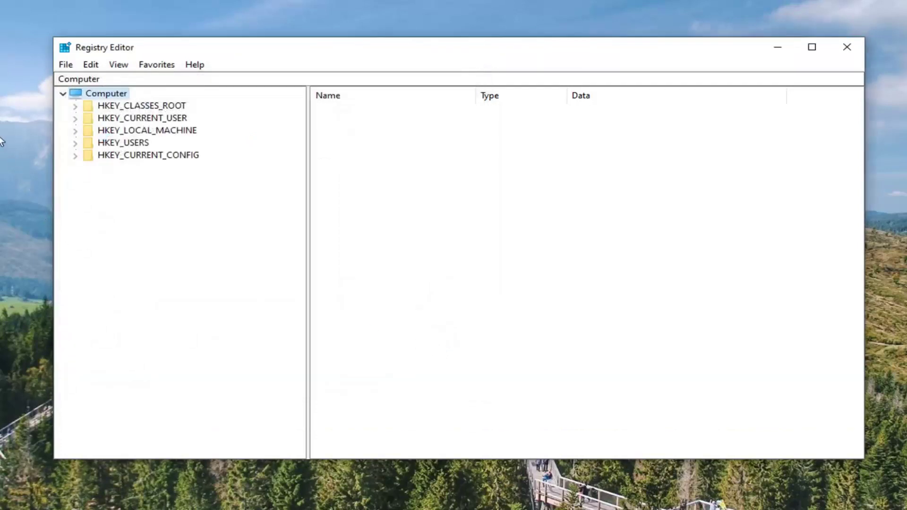
- Open the Import Registry File dialog and cancel it without importing
click(66, 65)
click(79, 81)
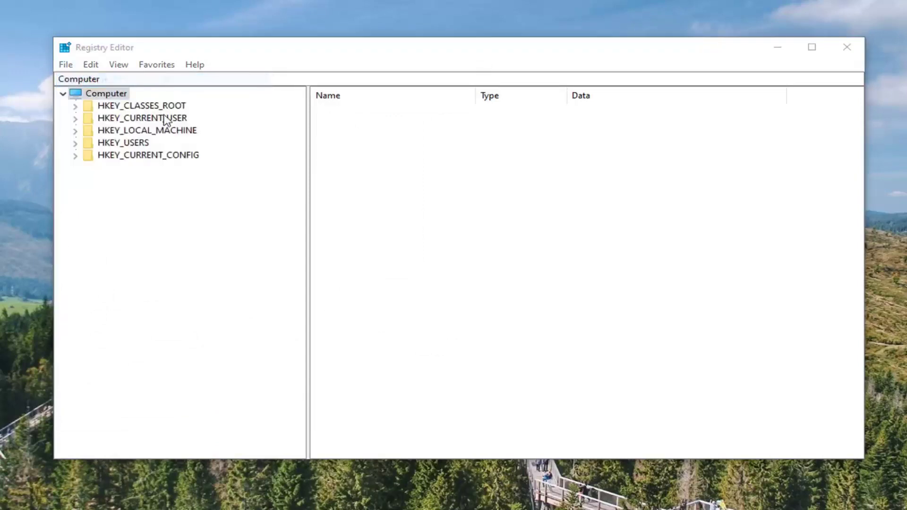
click(558, 390)
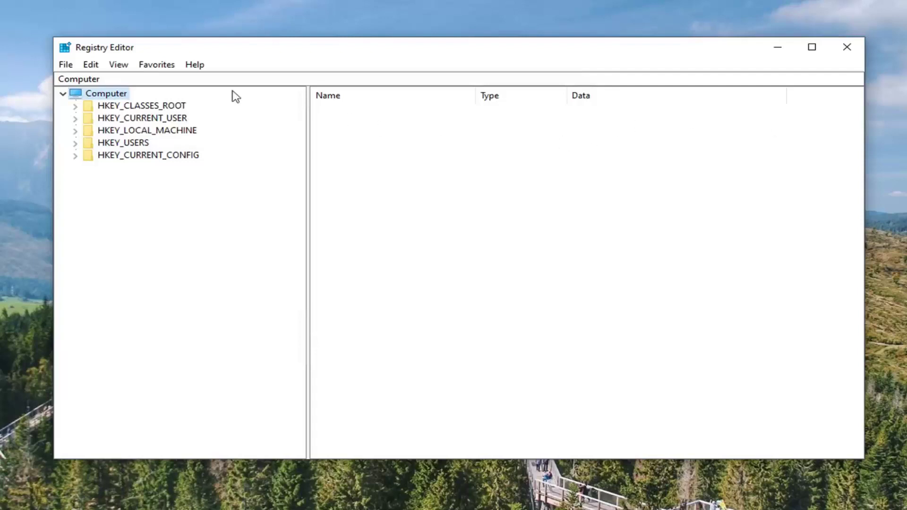
- Expand HKEY_CURRENT_USER, SOFTWARE and Microsoft in the registry tree
click(184, 120)
double_click(168, 121)
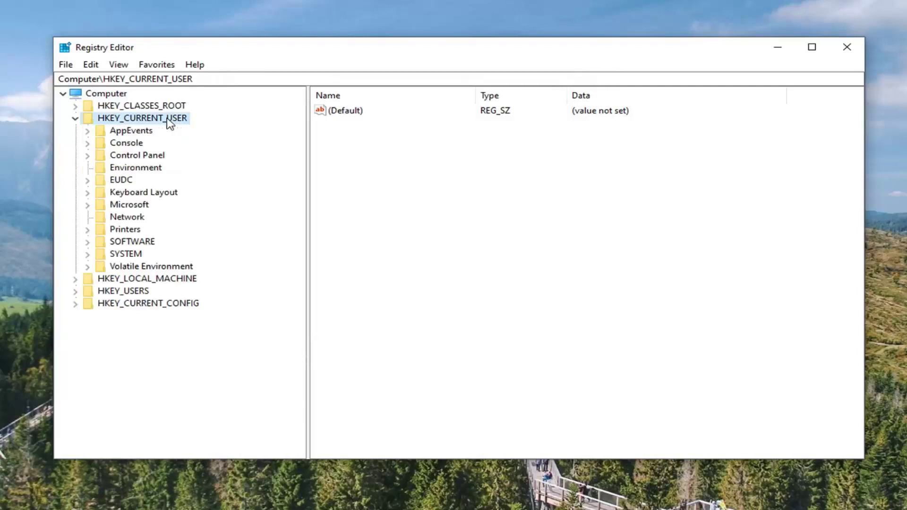
click(127, 242)
double_click(131, 241)
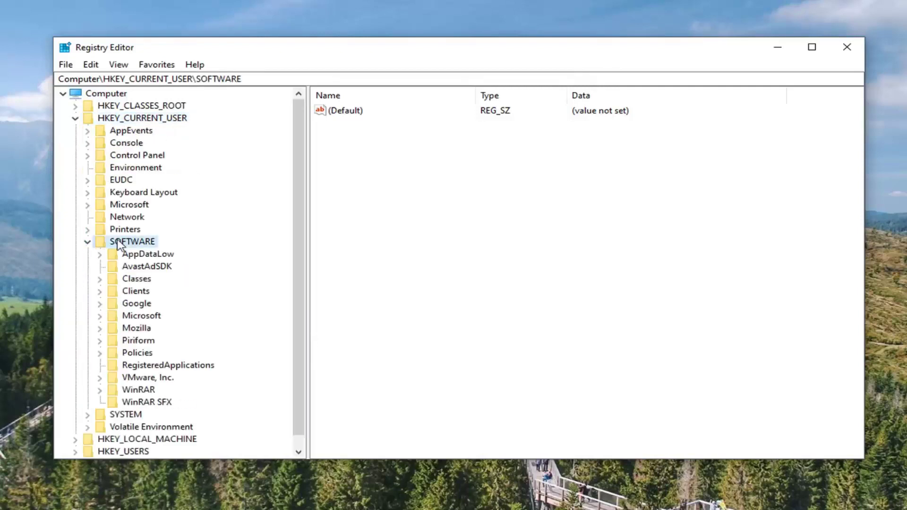
click(141, 316)
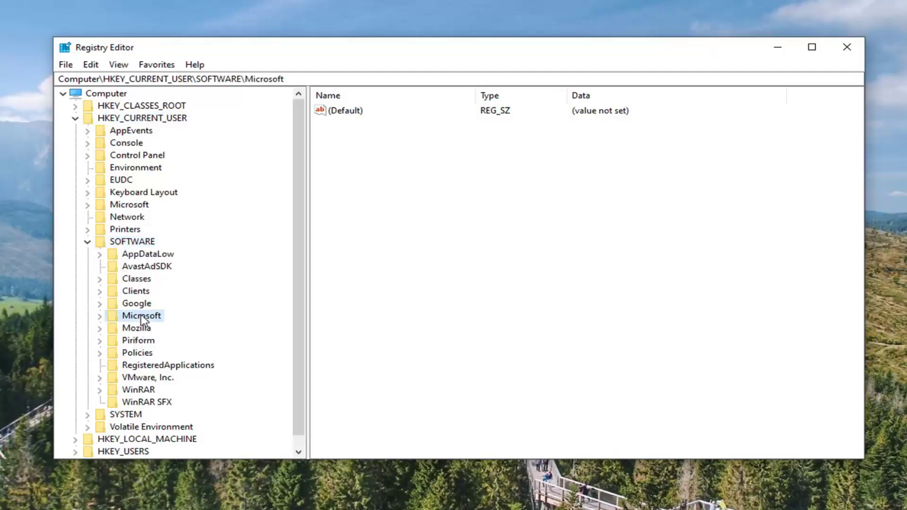
double_click(141, 315)
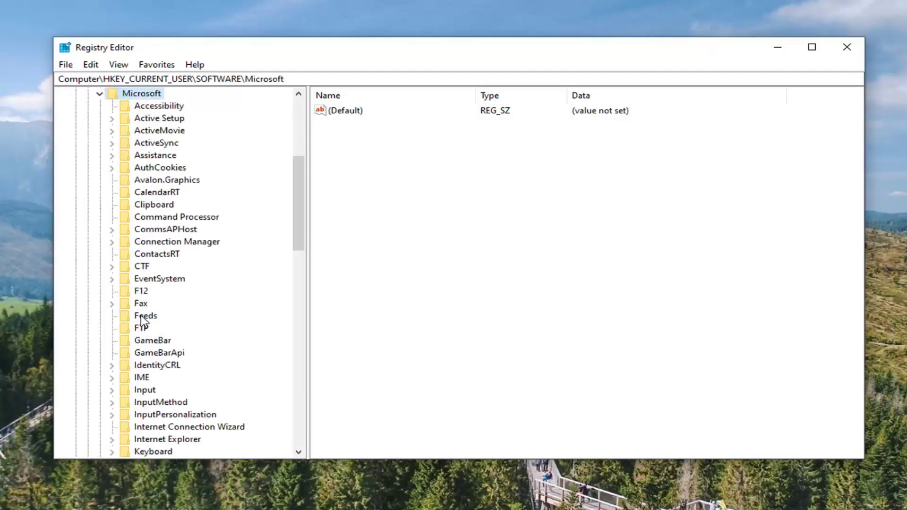
scroll(141, 315, down, 20)
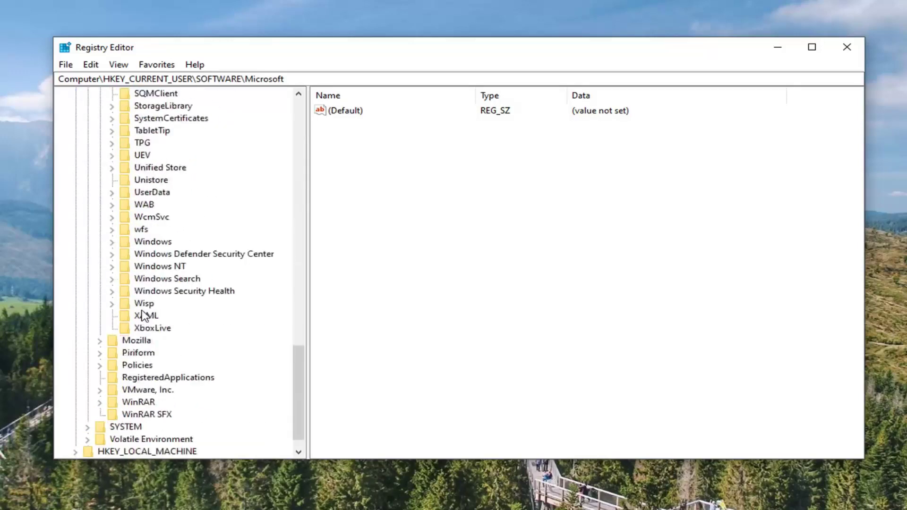
- Expand Windows, CurrentVersion and Explorer, then select the Advanced key
double_click(146, 218)
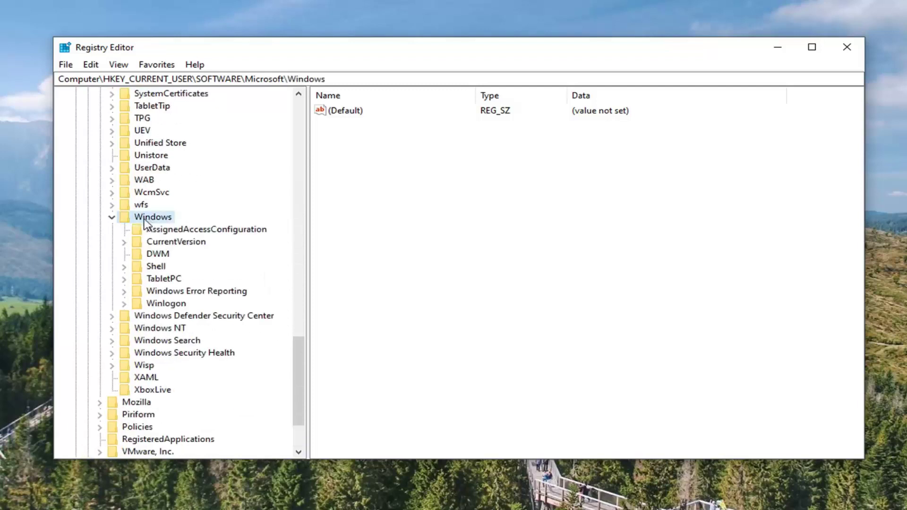
click(159, 245)
double_click(158, 244)
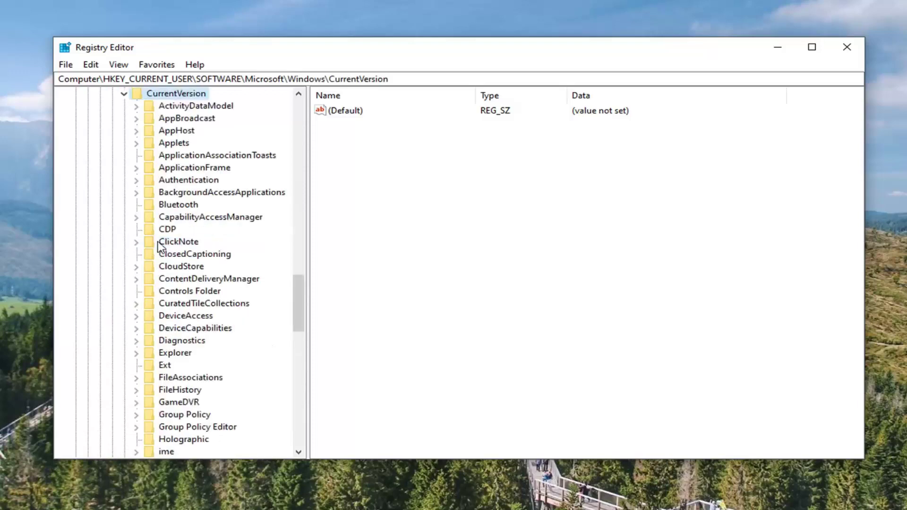
scroll(158, 245, down, 1)
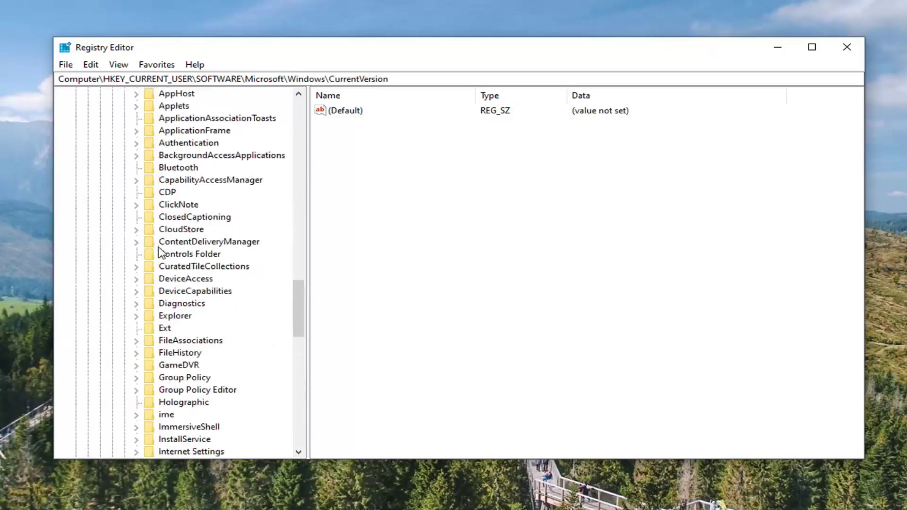
click(173, 317)
double_click(173, 316)
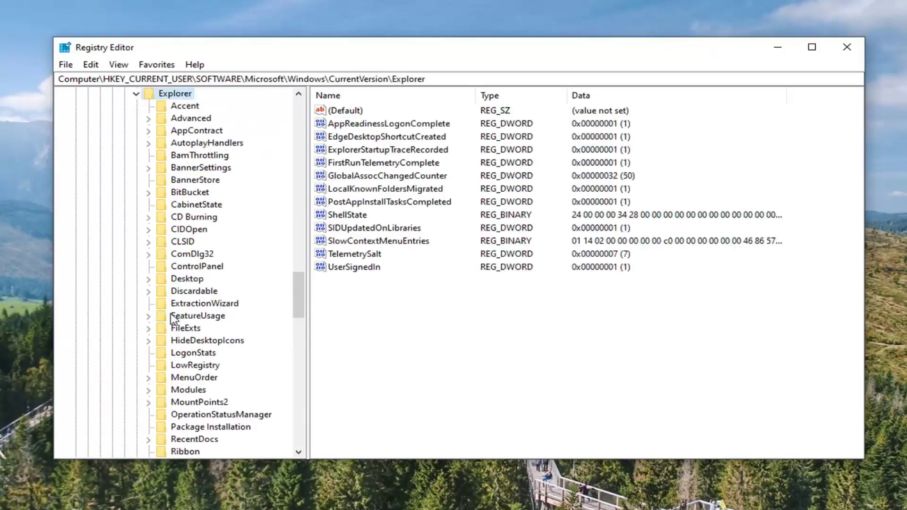
scroll(175, 340, down, 2)
scroll(178, 361, up, 4)
click(191, 194)
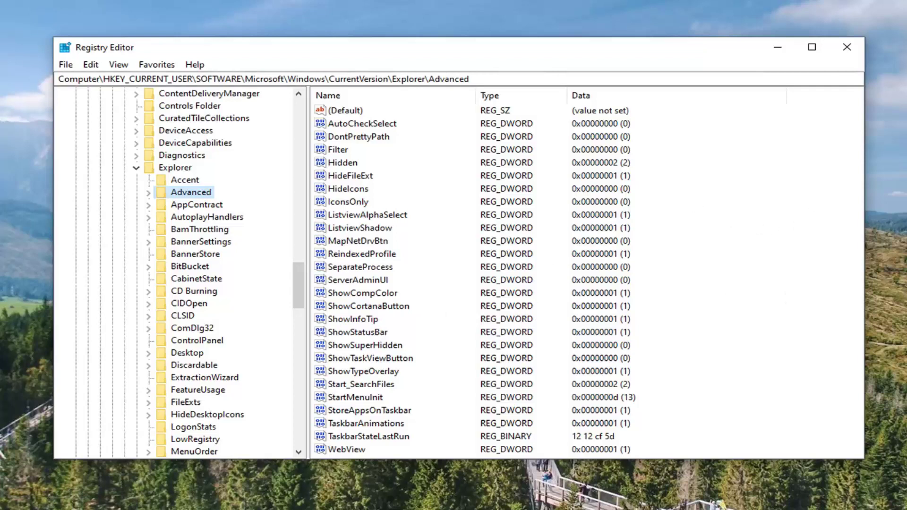
- Add a new DWORD (32-bit) Value to the Advanced key
right_click(696, 181)
mouse_move(723, 189)
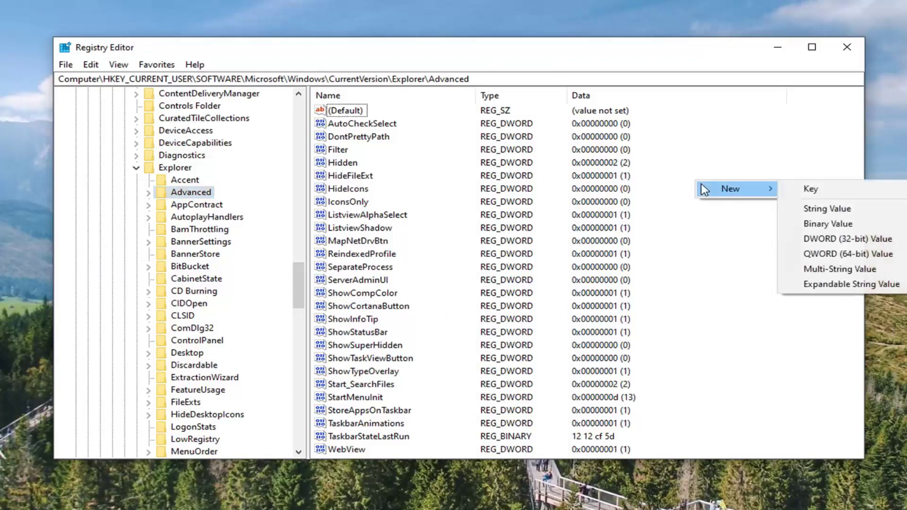
click(829, 240)
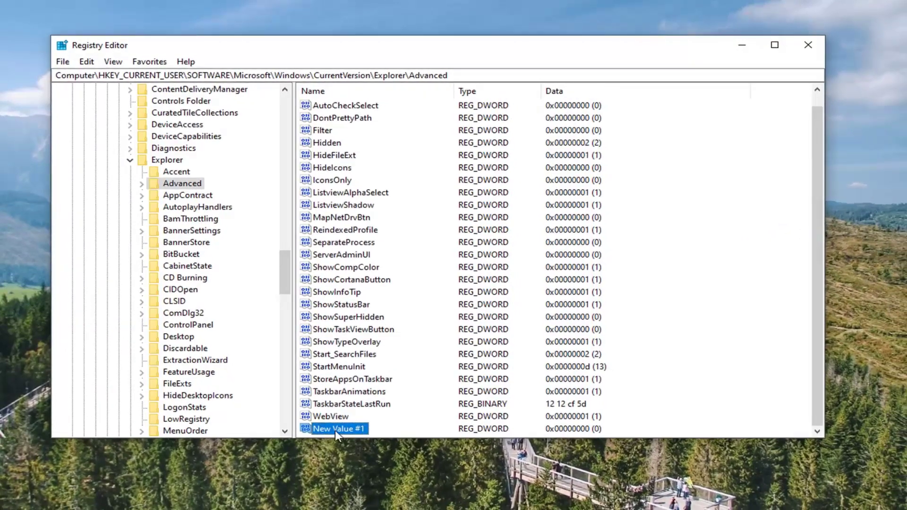
- Rename the new value to ShowSecondsInSystemClock
right_click(354, 451)
click(356, 488)
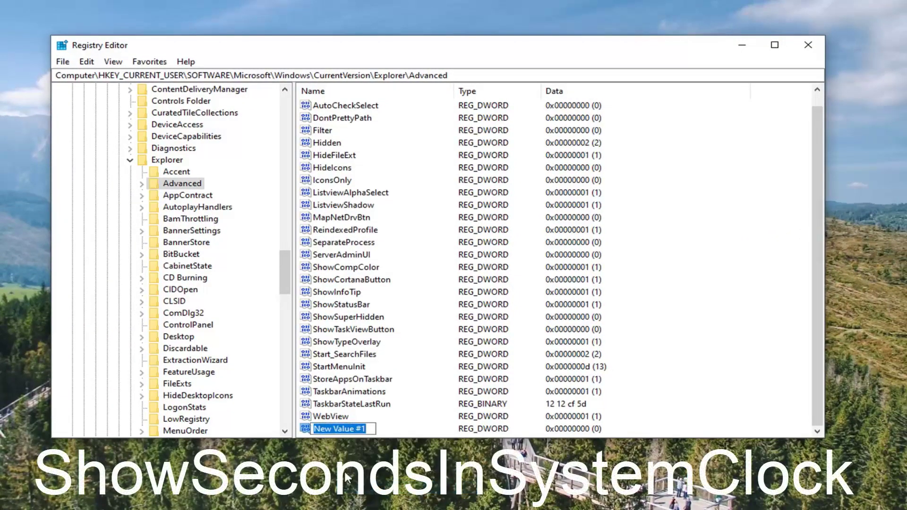
text(Show)
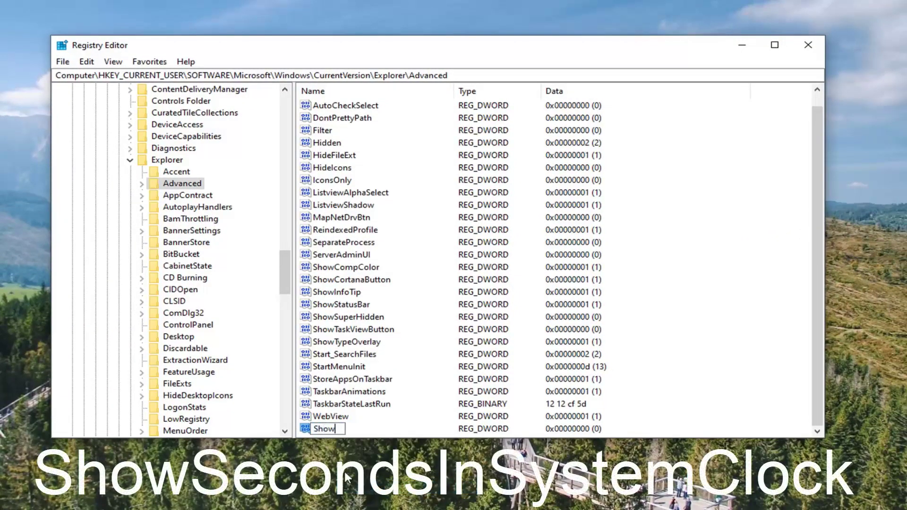
text(SecondsInSystemClock)
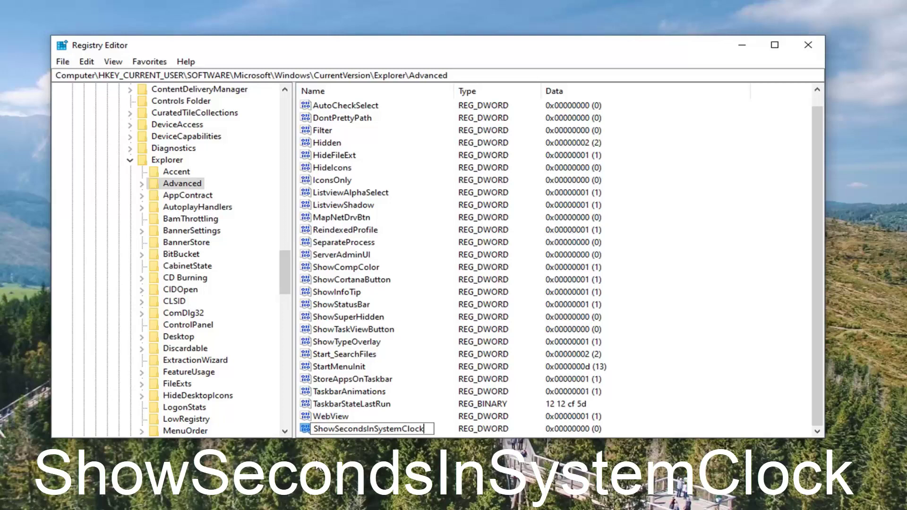
key(Return)
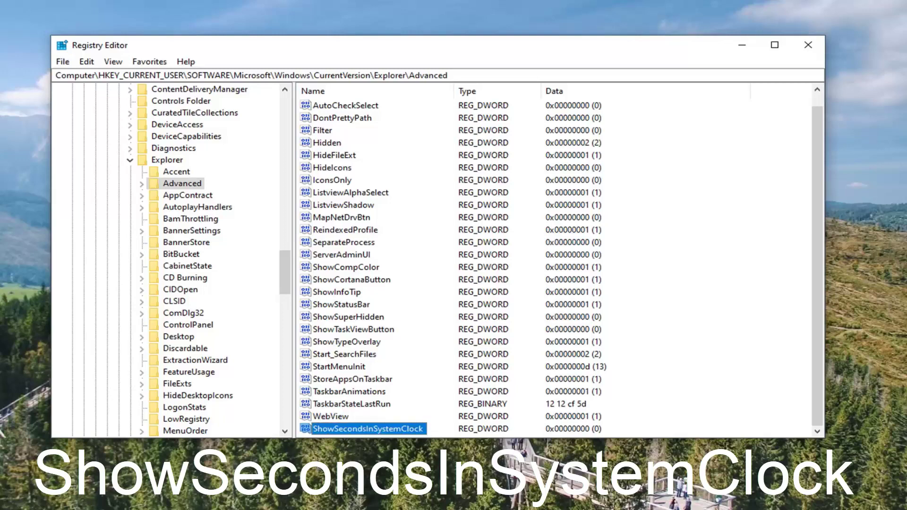
- Change ShowSecondsInSystemClock's value data to 1 and save it
double_click(345, 430)
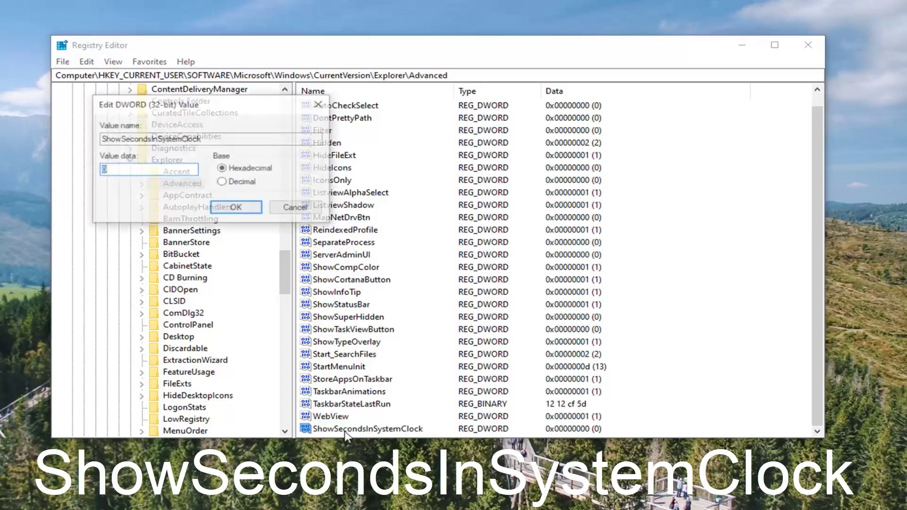
text(0)
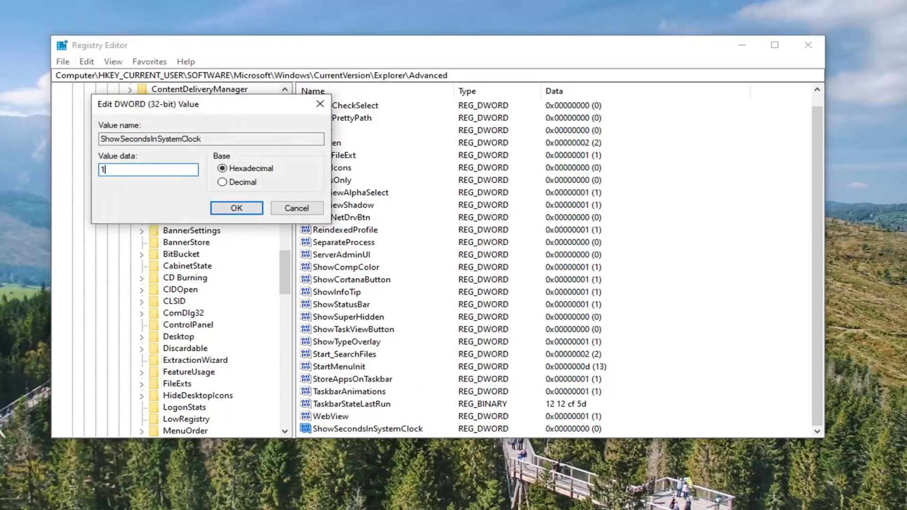
click(237, 211)
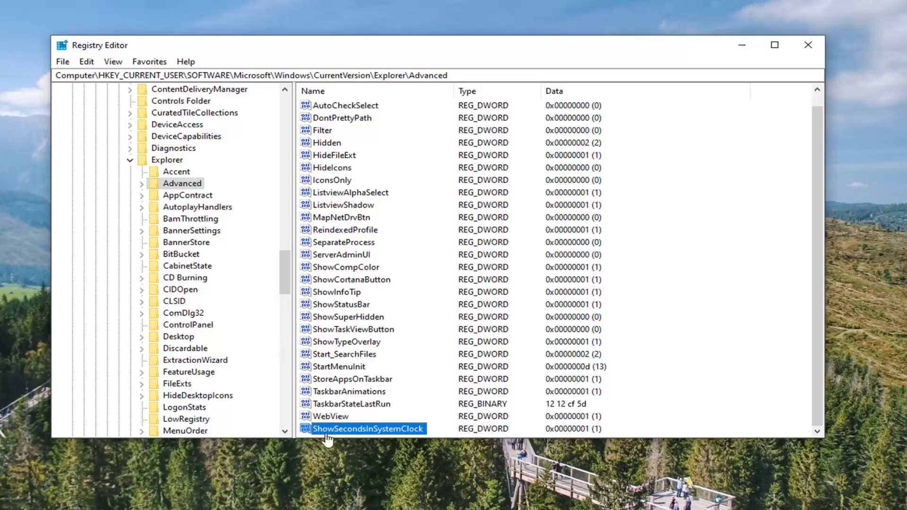
- Collapse the registry tree from Explorer back up to HKEY_CURRENT_USER
click(130, 160)
scroll(166, 232, up, 8)
scroll(167, 231, up, 8)
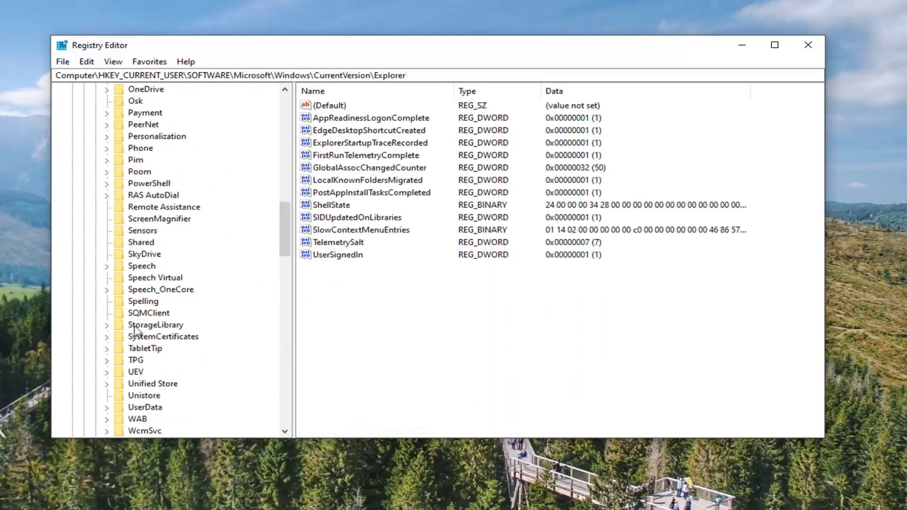
scroll(141, 307, down, 4)
click(118, 336)
click(106, 312)
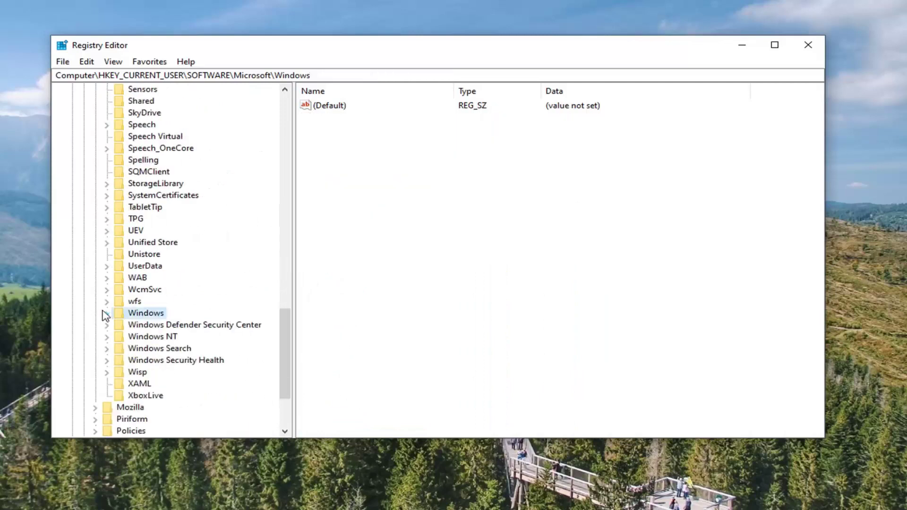
scroll(105, 316, up, 20)
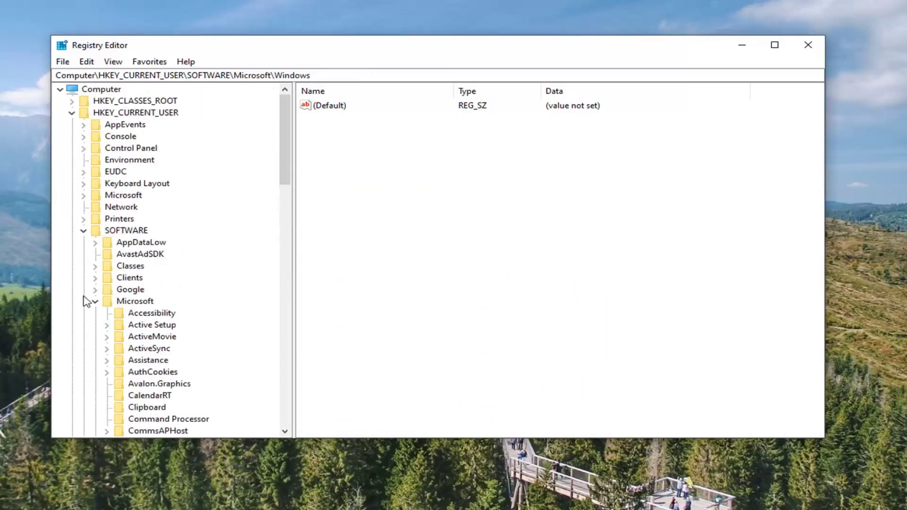
click(94, 302)
click(83, 231)
click(72, 113)
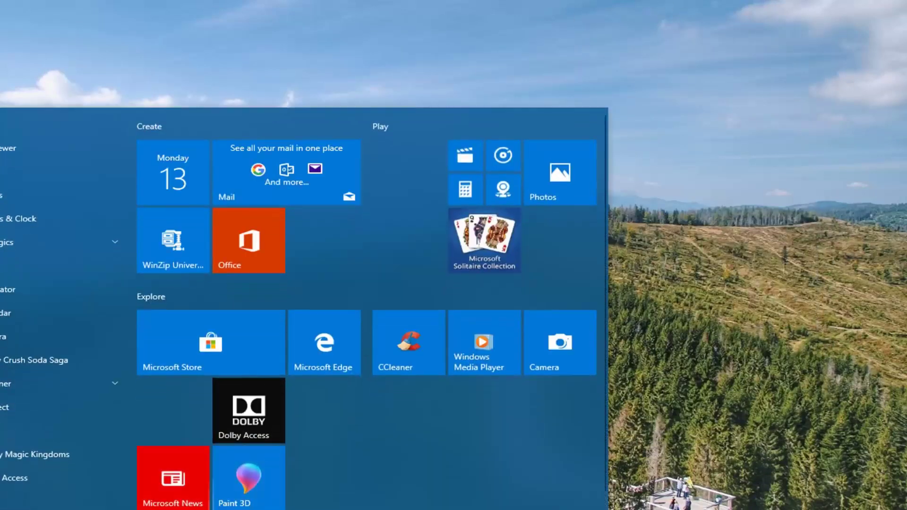
- Restart the computer from the Start menu's power options
right_click(244, 509)
click(323, 445)
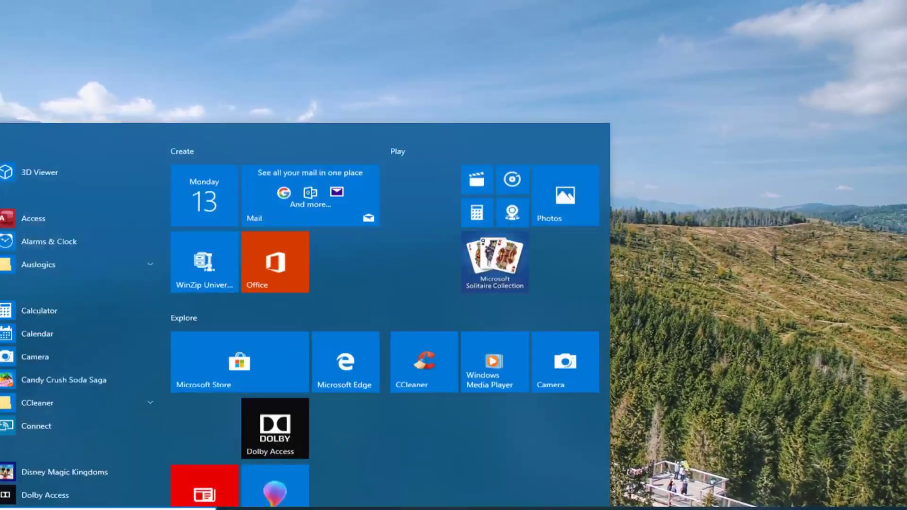
click(5, 480)
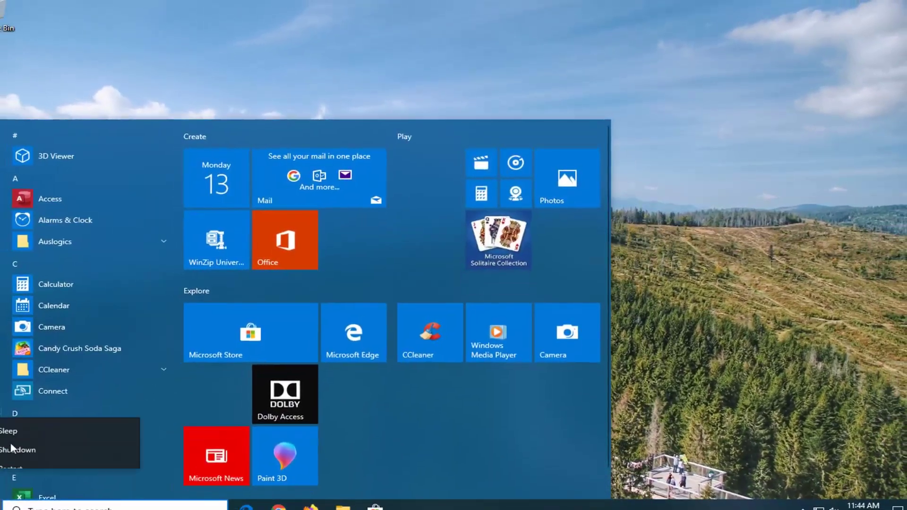
click(7, 456)
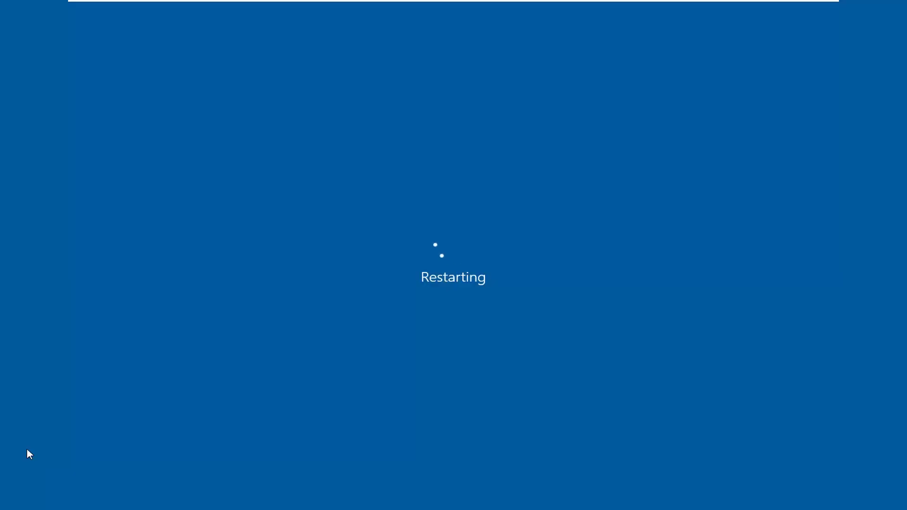